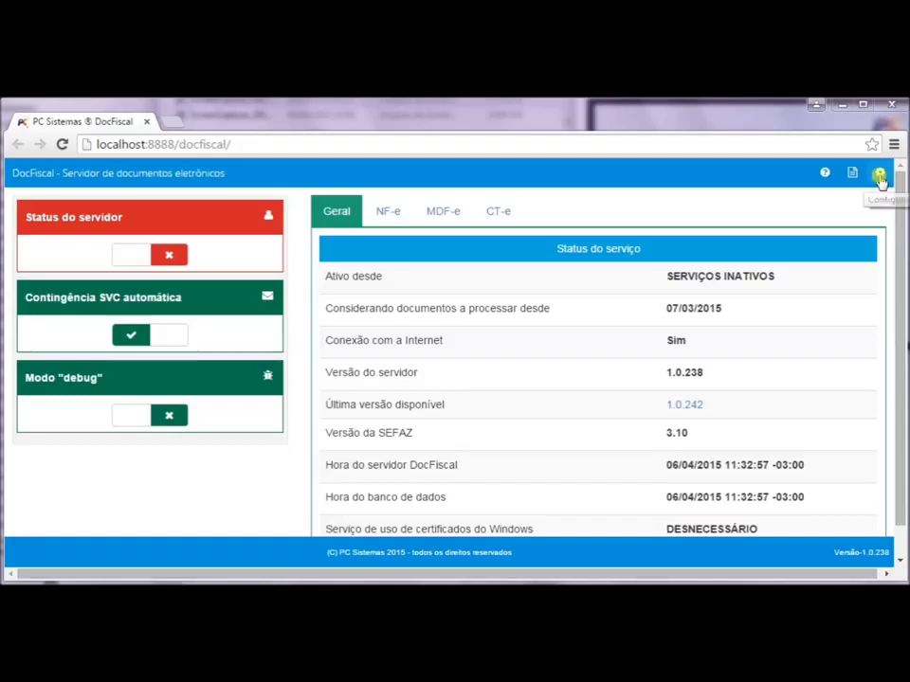
Save the general DocFiscal configuration with MDF-e as the only active service, and return to the configuration overview.
left_click(879, 176)
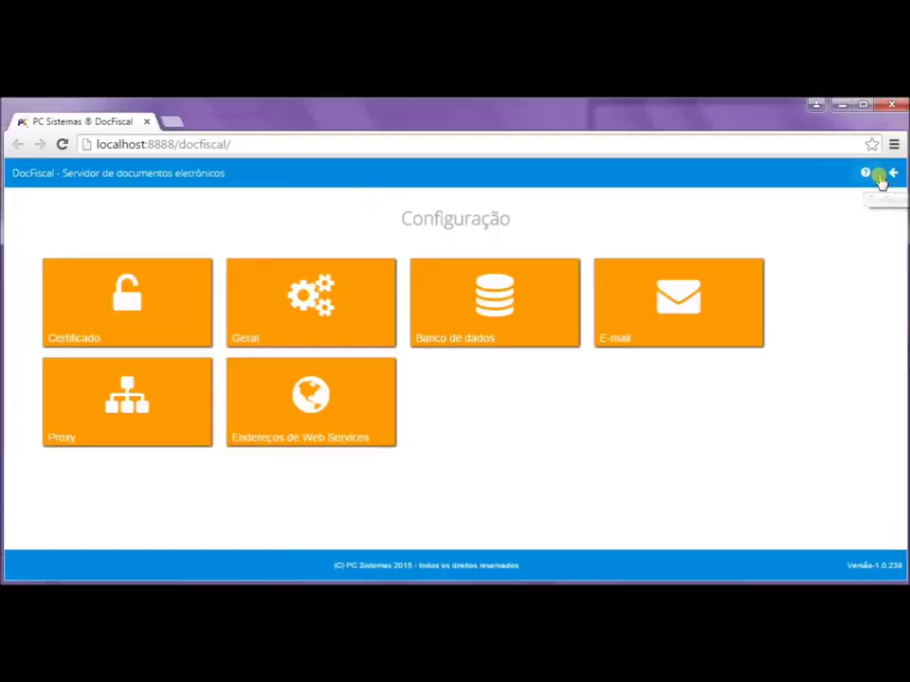
left_click(291, 320)
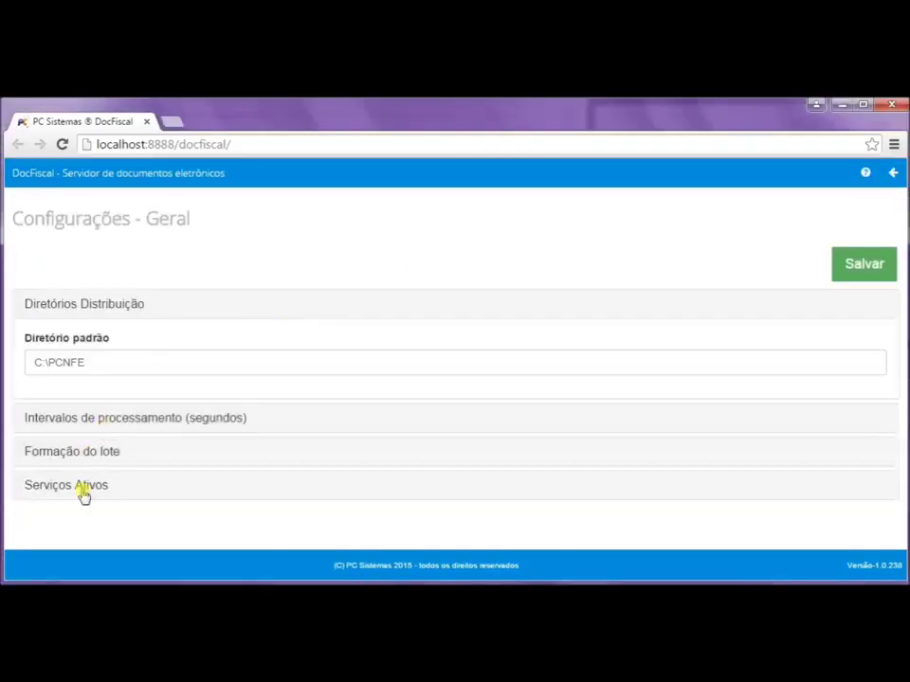
left_click(81, 491)
scroll(81, 495, "down", 1)
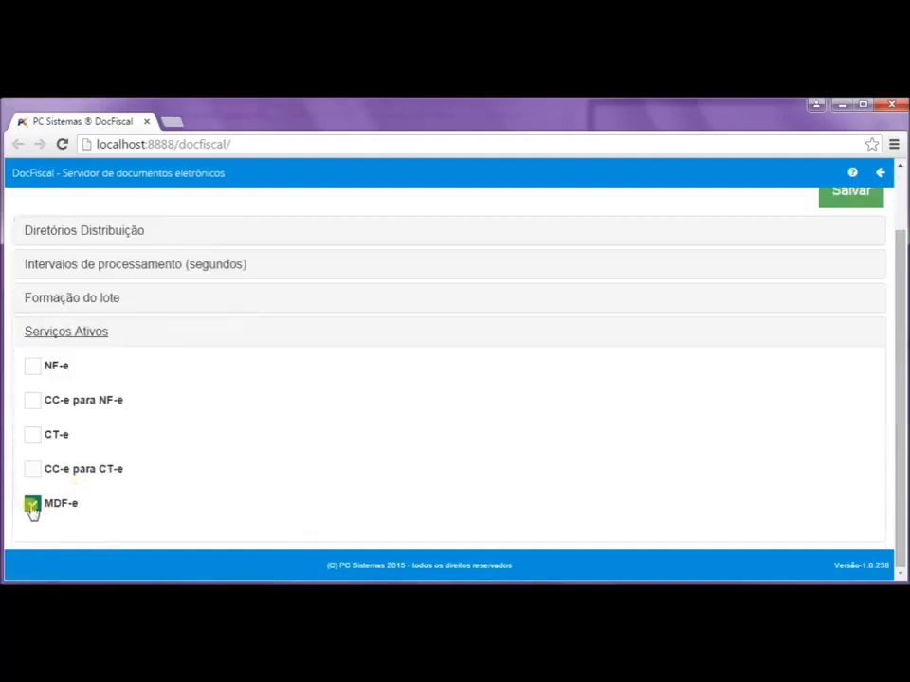
left_click(858, 196)
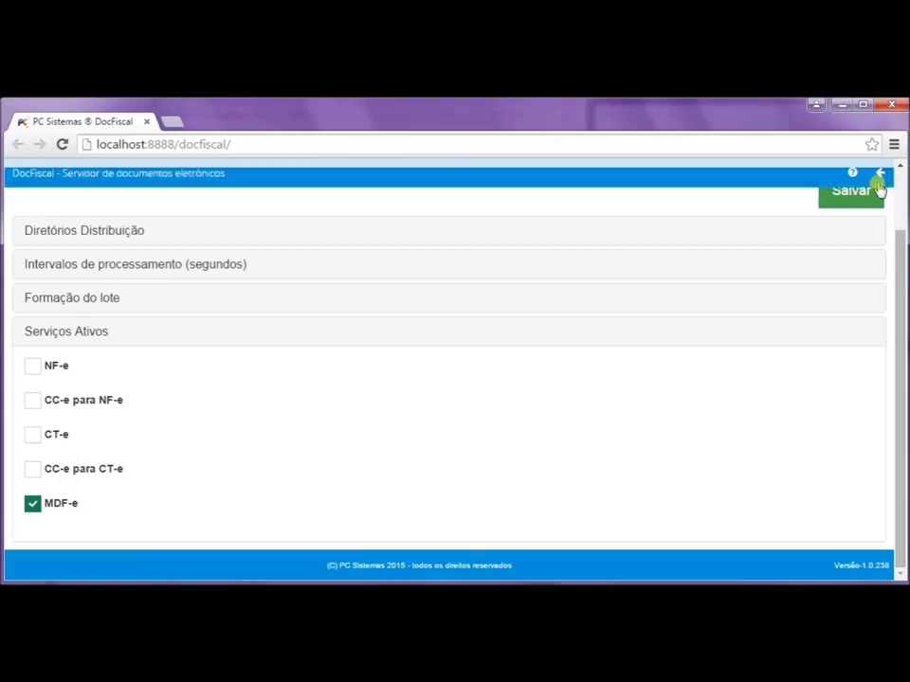
left_click(878, 177)
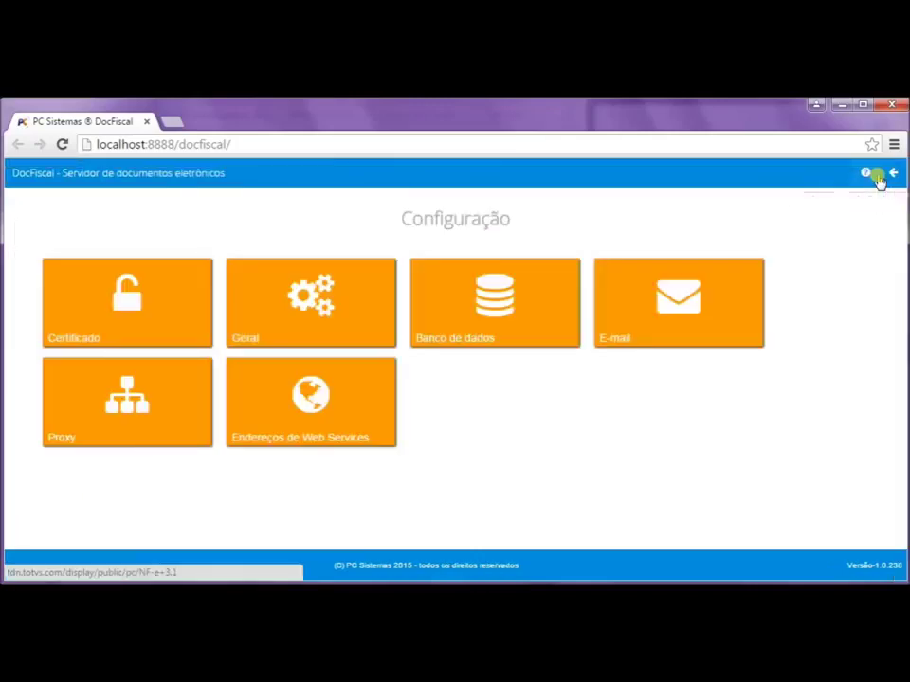
Set the MDF-e web service addresses to the Homologação environment and the state of Goiás, then save them.
left_click(301, 426)
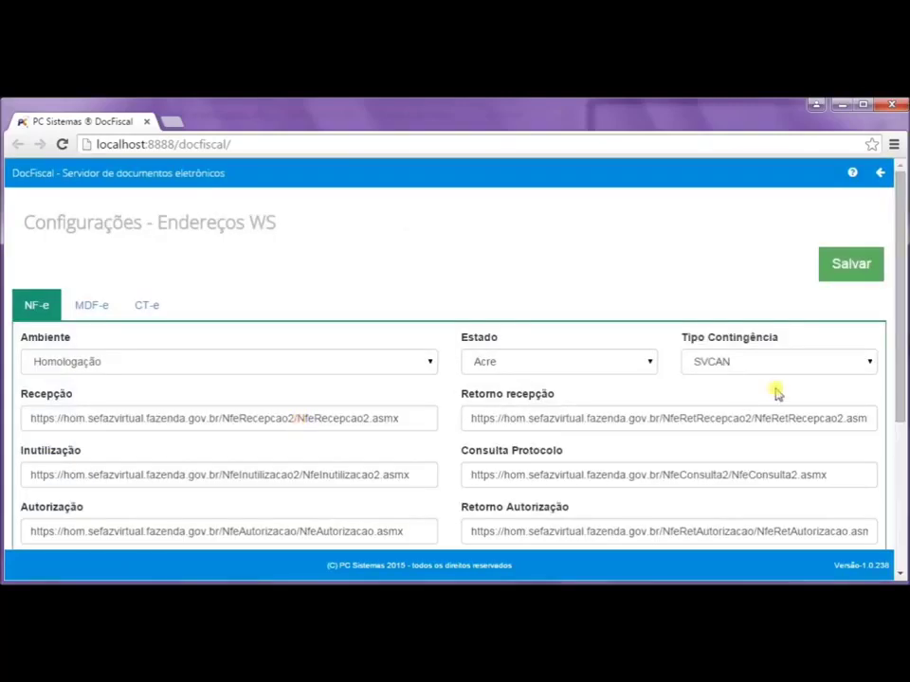
left_click(91, 305)
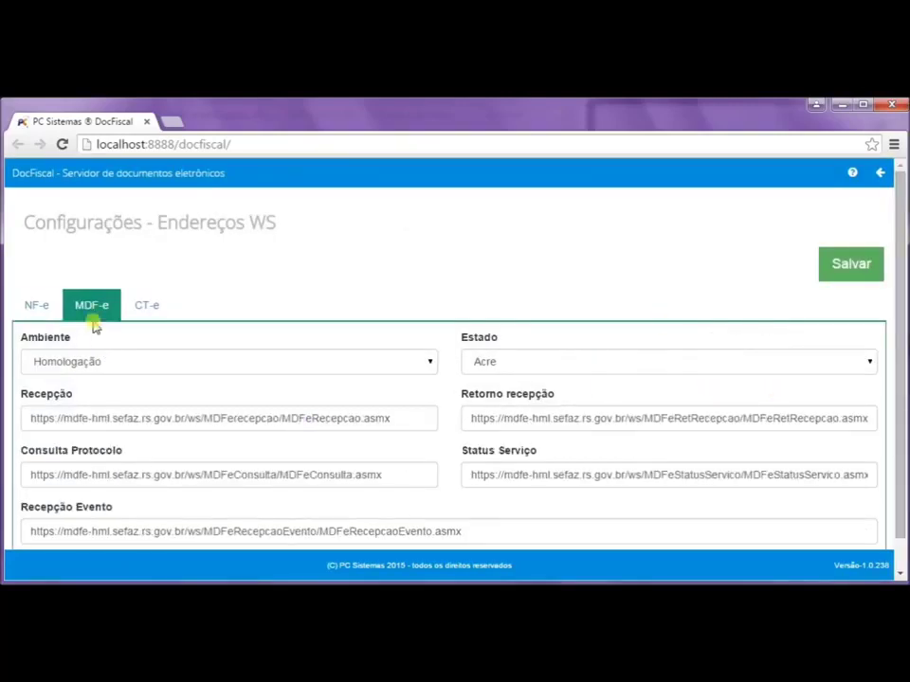
left_click(426, 365)
left_click(261, 394)
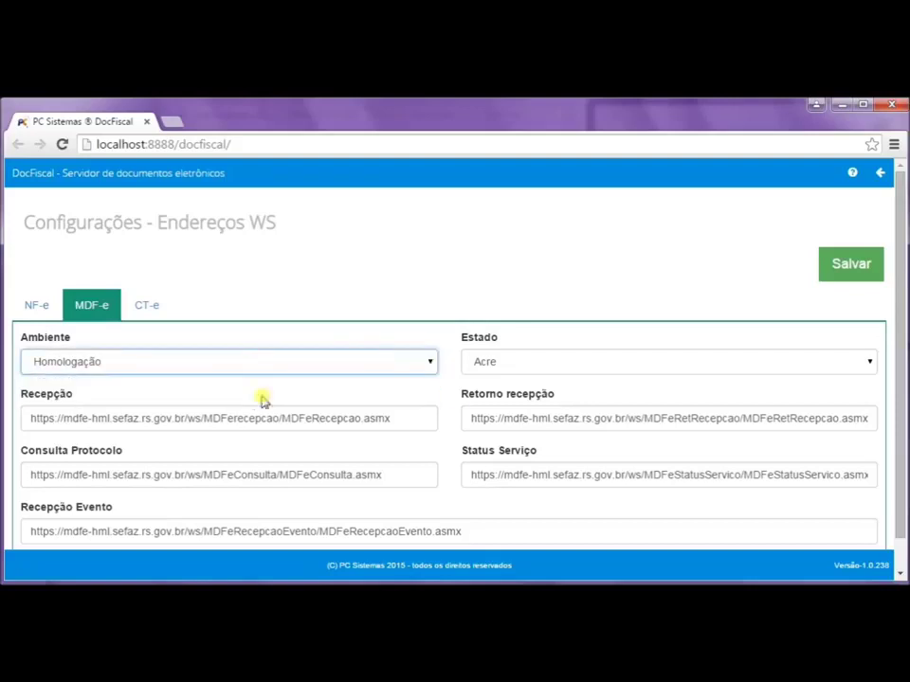
left_click(744, 368)
left_click(488, 517)
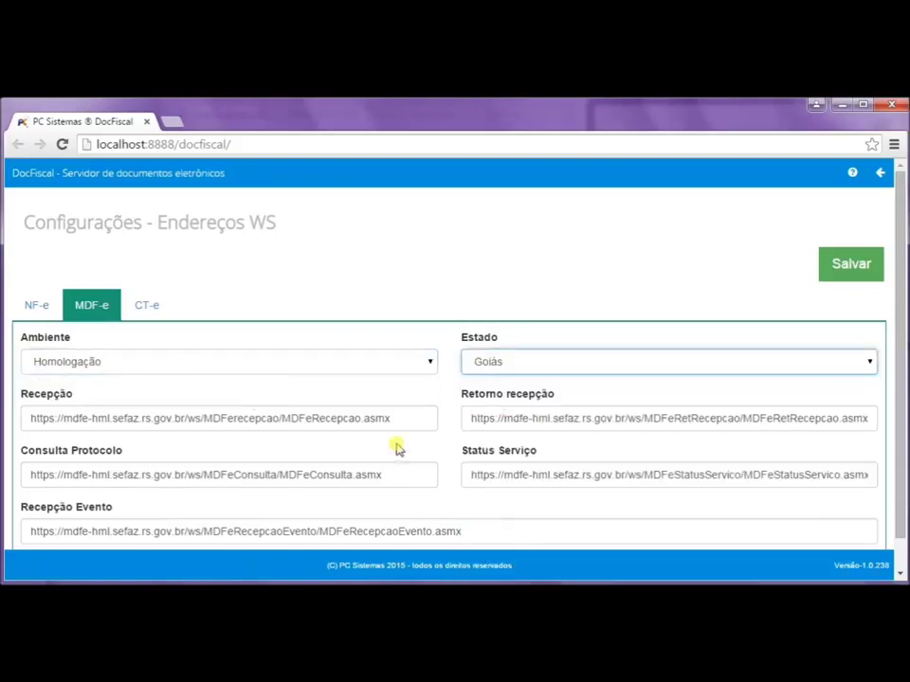
left_click(850, 270)
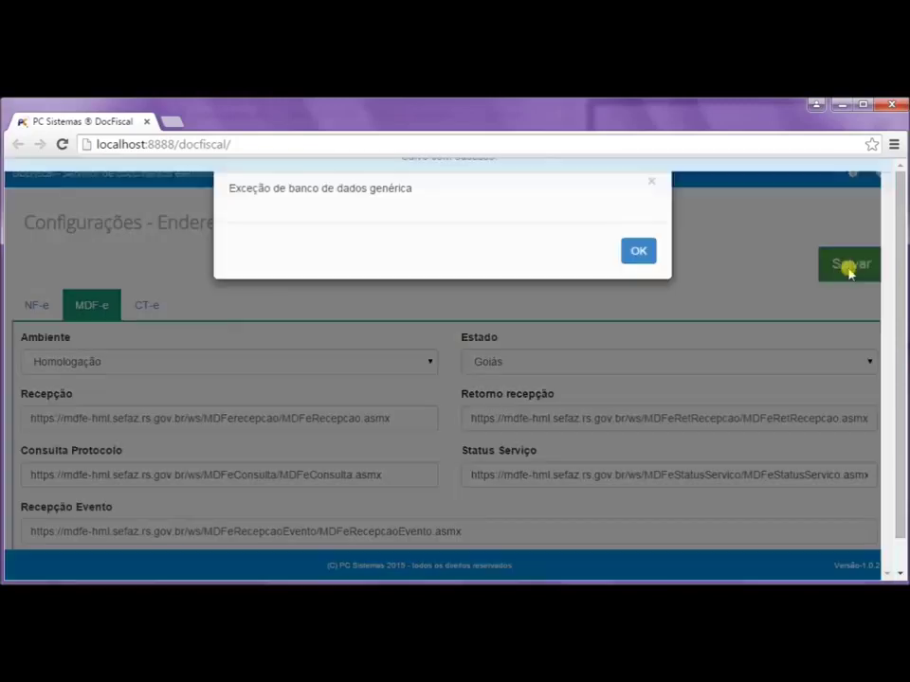
left_click(637, 266)
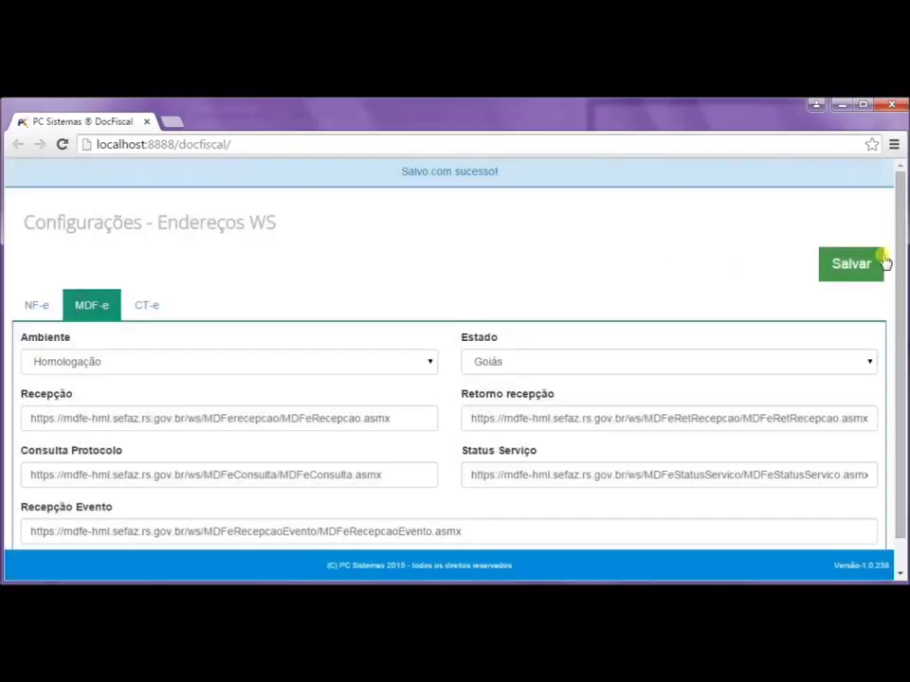
left_click(888, 176)
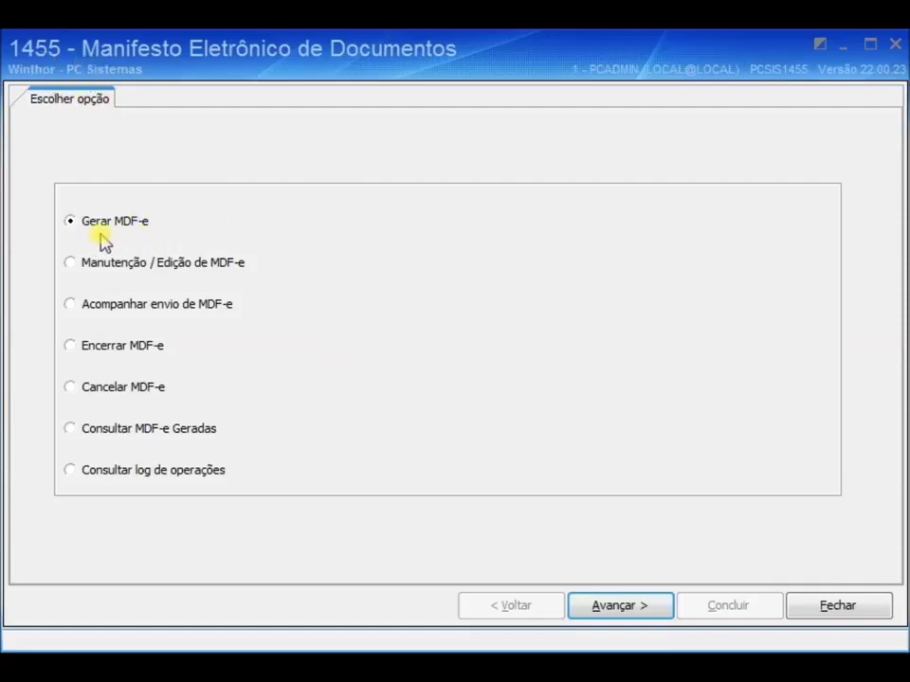
In WinThor routine 1455, start generating an MDF-e and search branch 1 for invoices from 01/08/2014 to 28/08/2014.
left_click(643, 611)
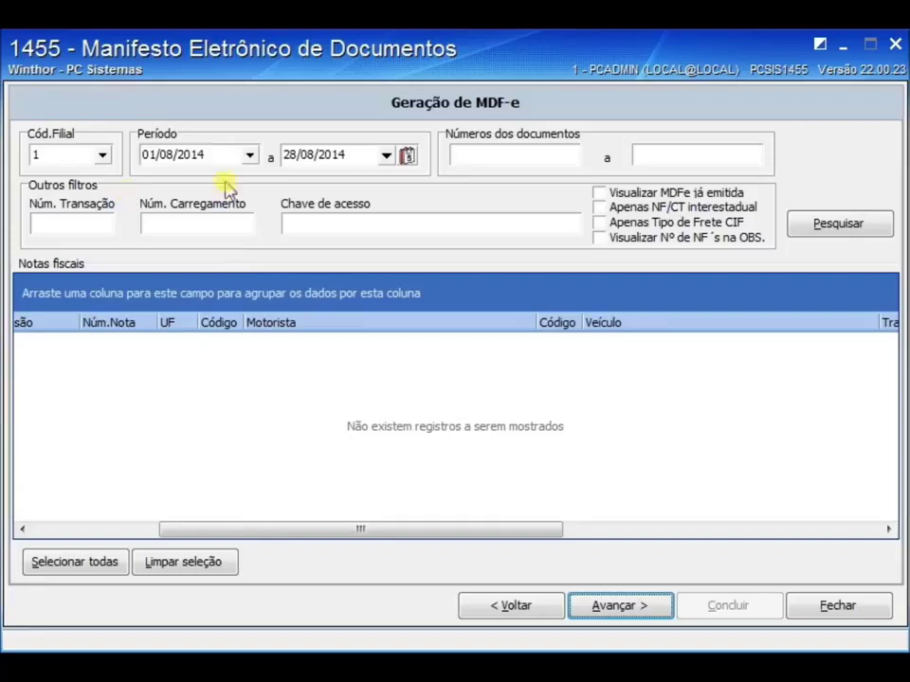
left_click(101, 156)
left_click(34, 178)
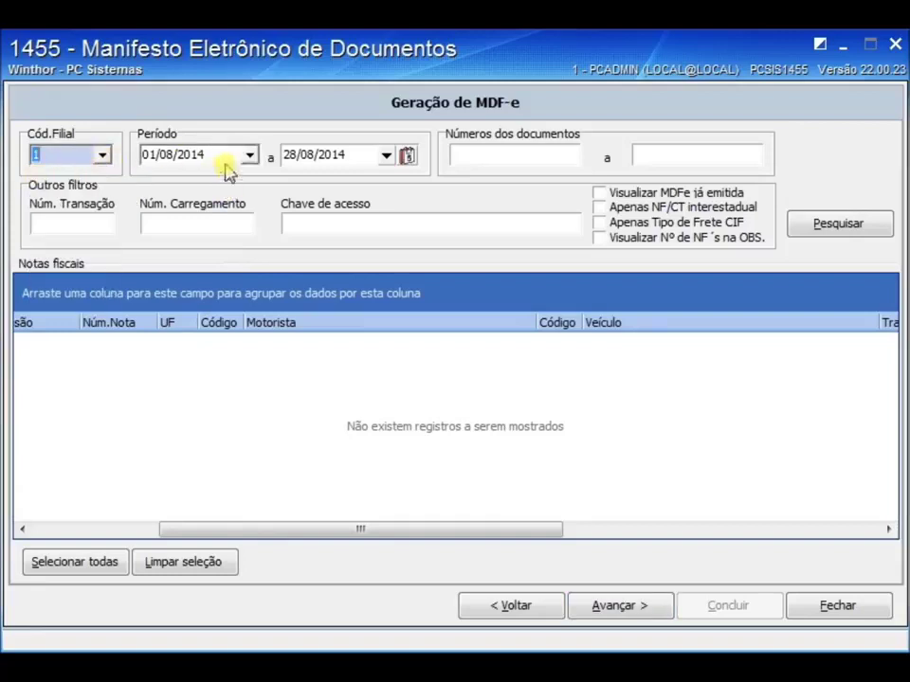
left_click(253, 156)
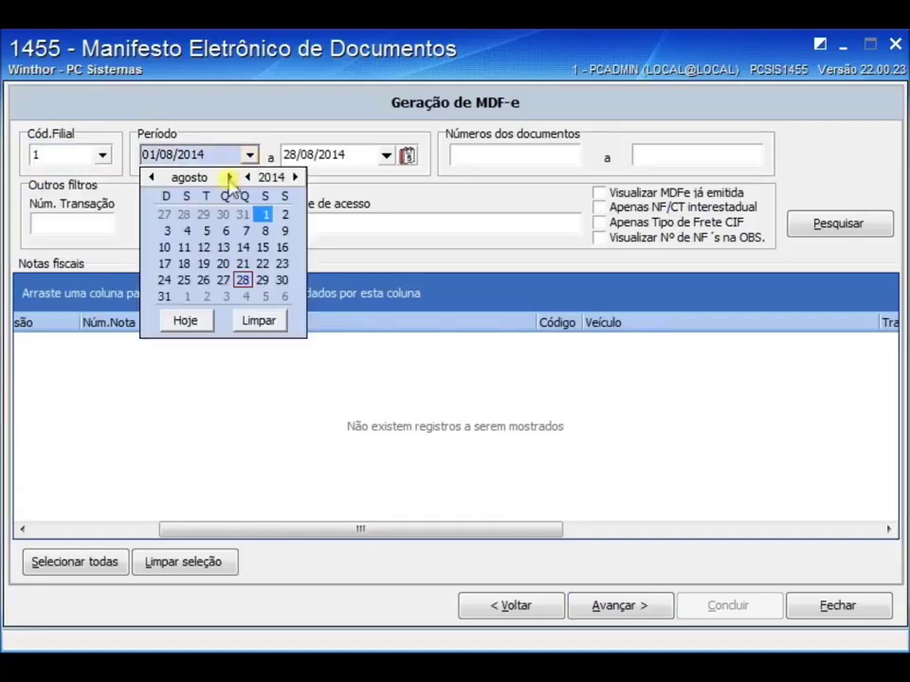
left_click(263, 216)
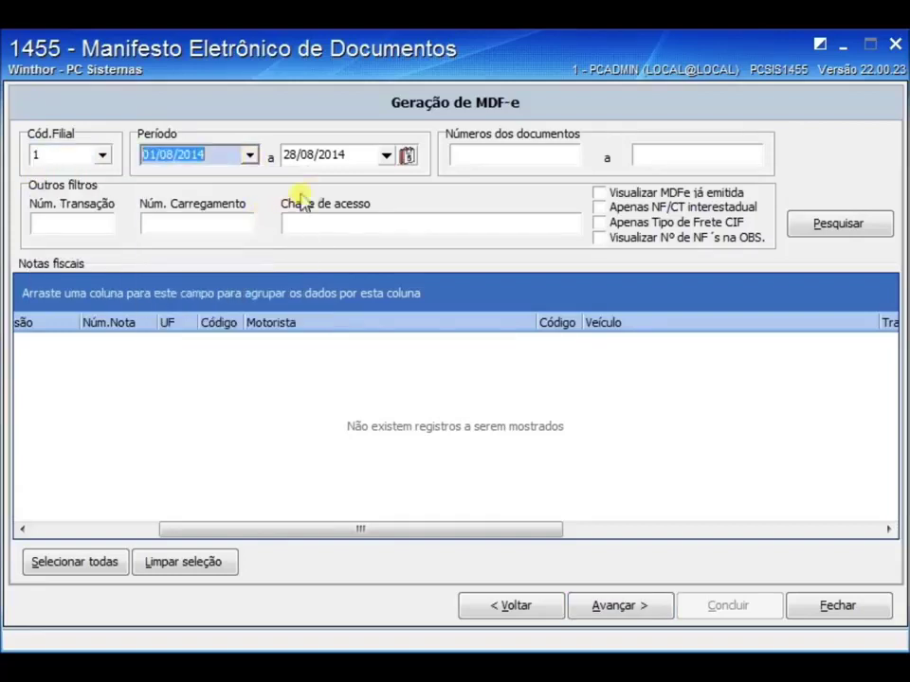
left_click(386, 157)
left_click(382, 282)
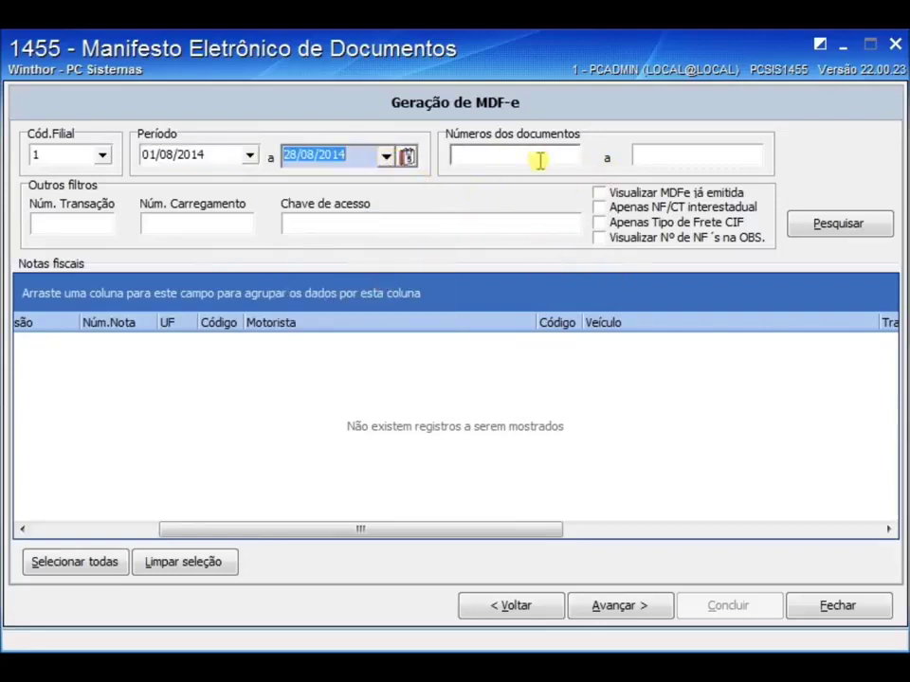
left_click(843, 227)
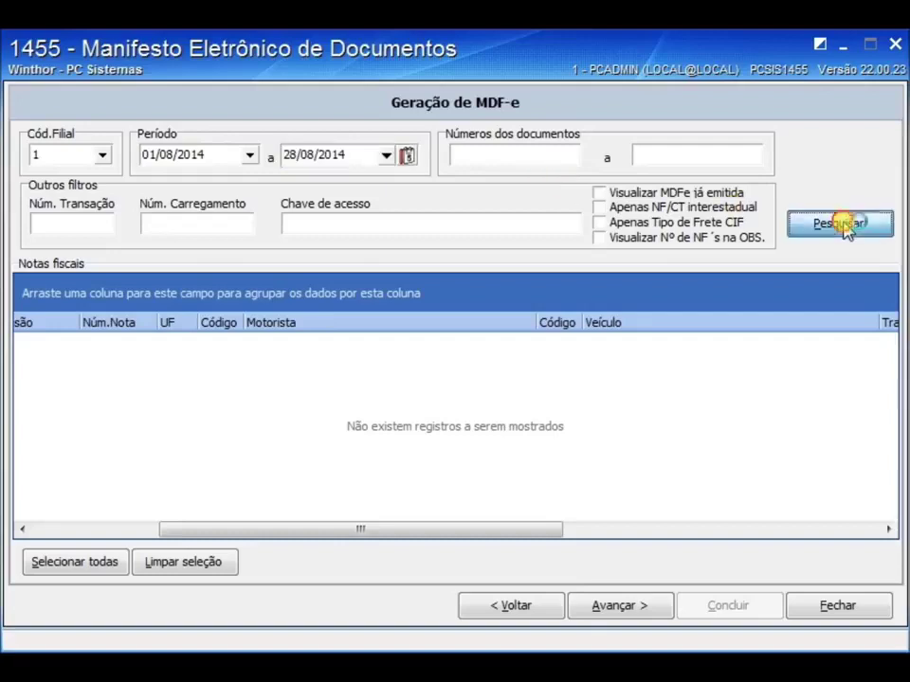
Select the first three invoices in the list for the MDF-e.
left_click_drag(408, 532, 238, 534)
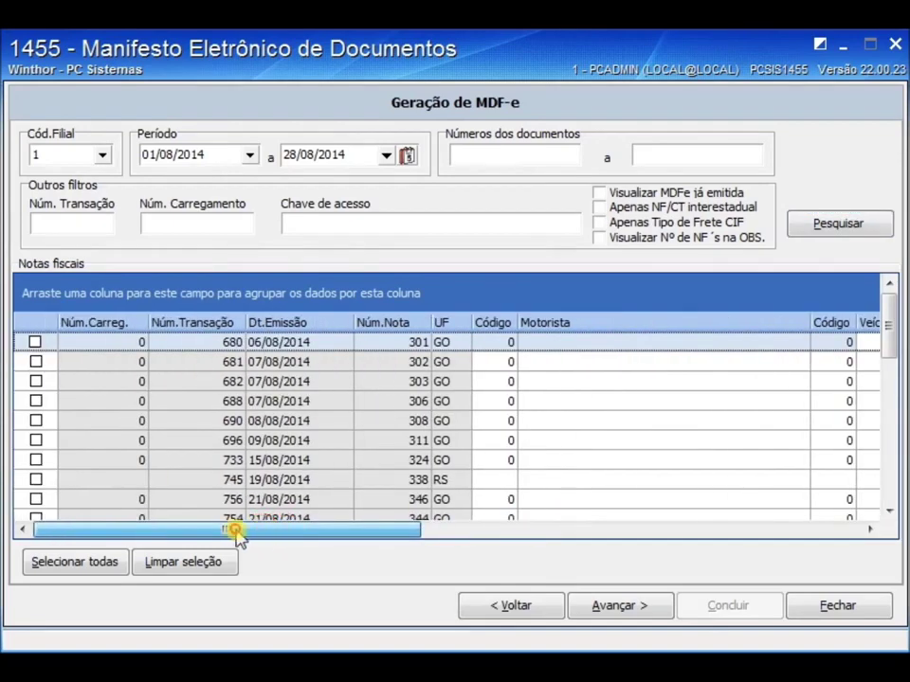
left_click(36, 343)
left_click(36, 362)
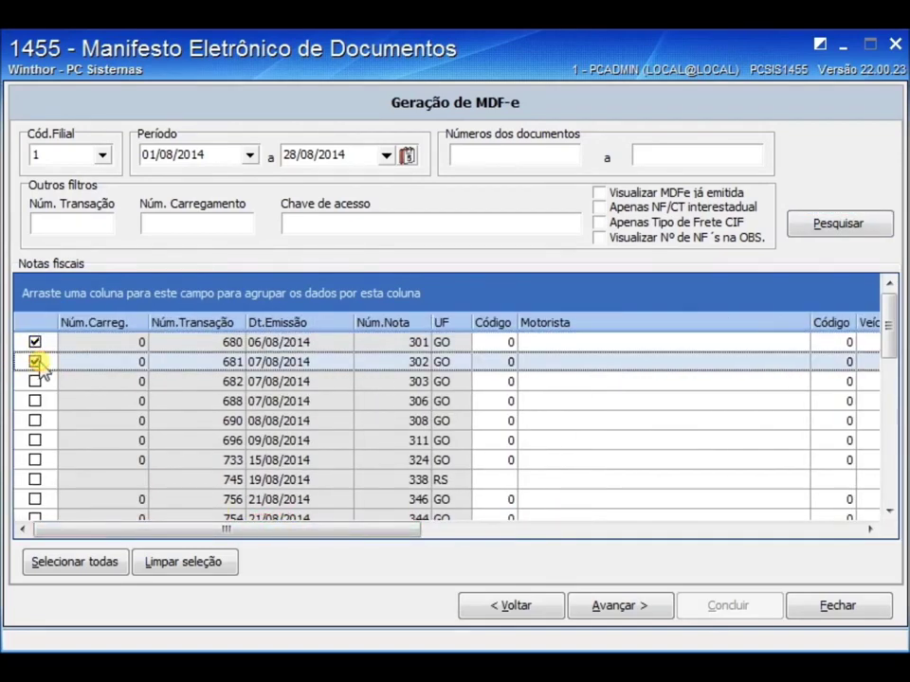
left_click(36, 381)
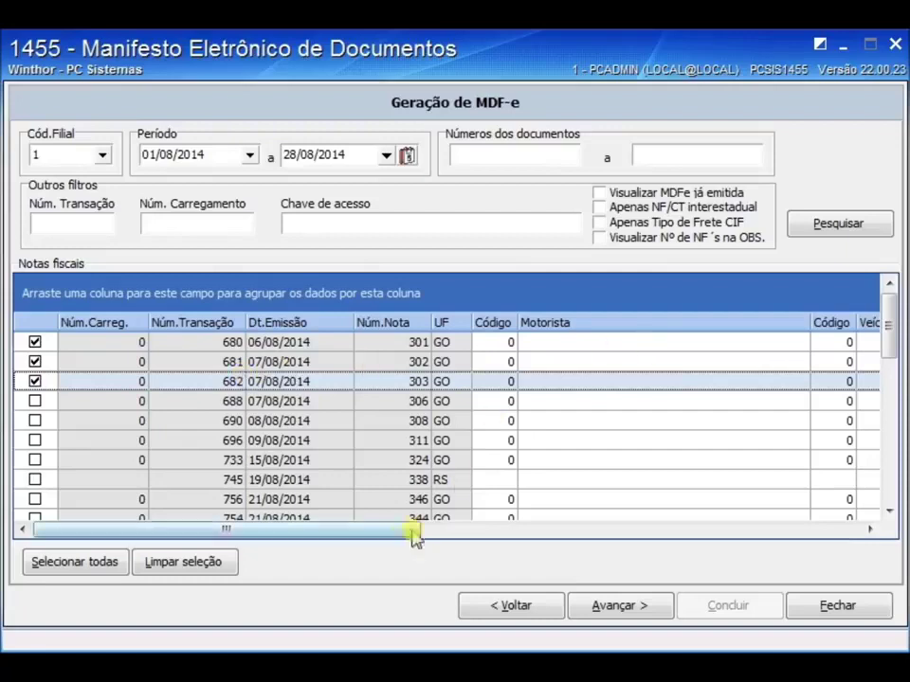
Assign PCADMIN as the driver of the first invoice in the list.
left_click_drag(400, 529, 484, 426)
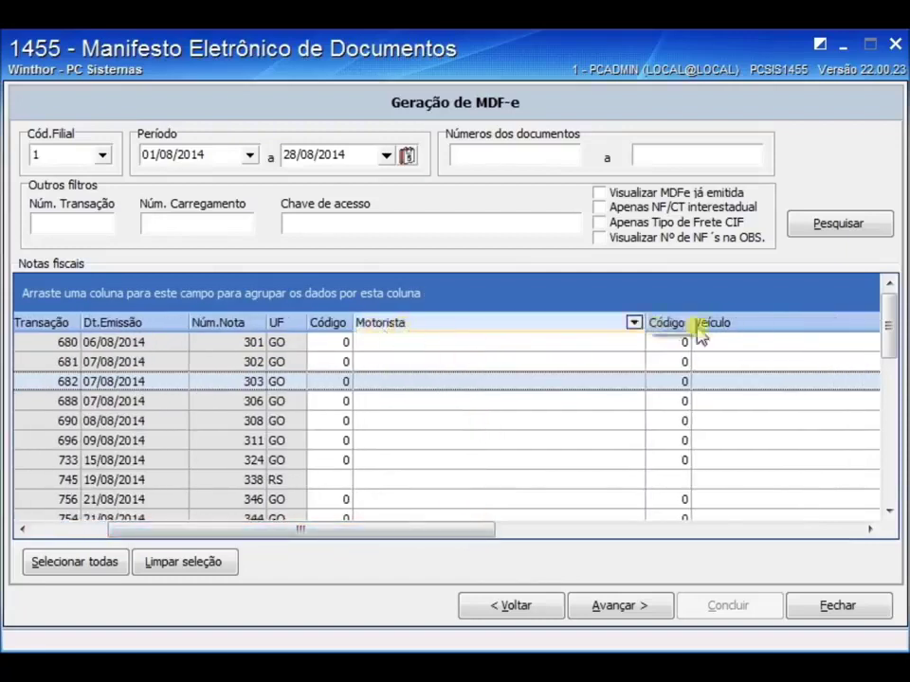
left_click(630, 345)
left_click(633, 343)
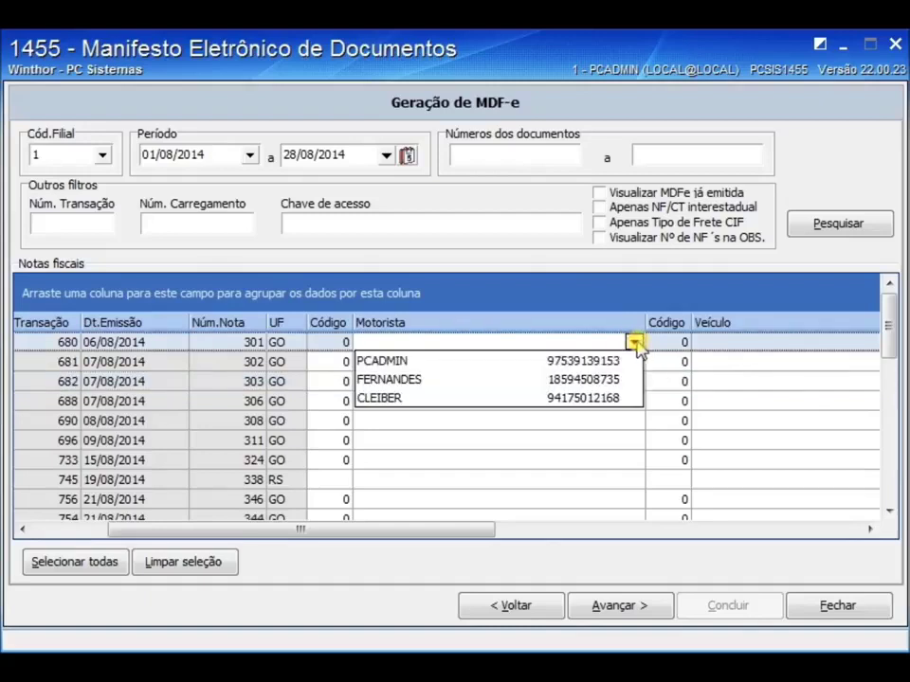
left_click(418, 362)
Assign the vehicle MB 710 PLUS VERMELHO (RESERVA 02) to the first invoice.
left_click_drag(451, 538, 575, 529)
left_click(774, 341)
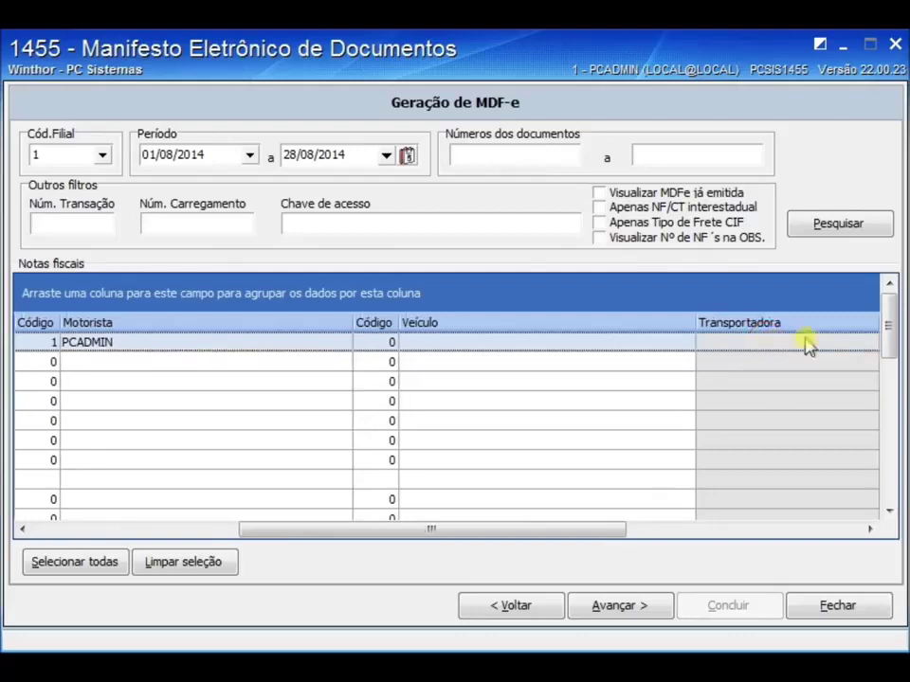
left_click(690, 344)
left_click(686, 343)
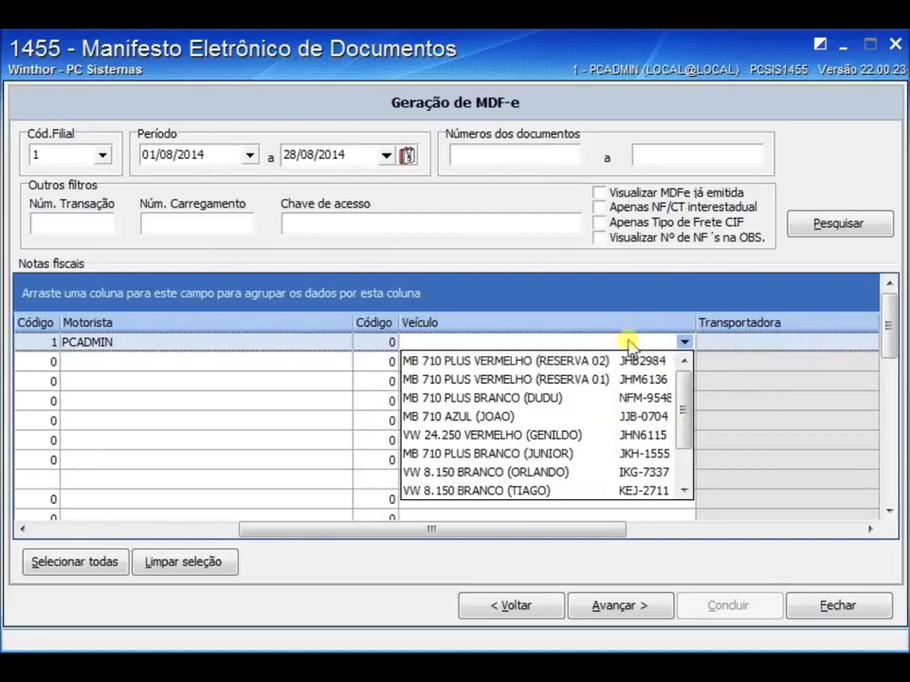
left_click(531, 360)
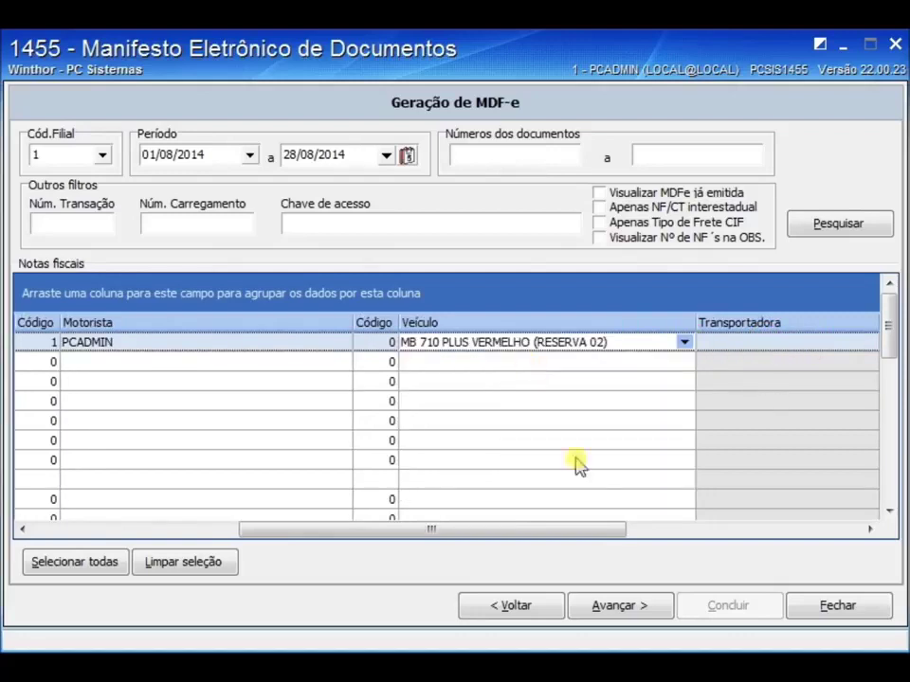
Proceed to the route definition and add AC as sequence 1 of the SC to GO route without a driver.
left_click(616, 604)
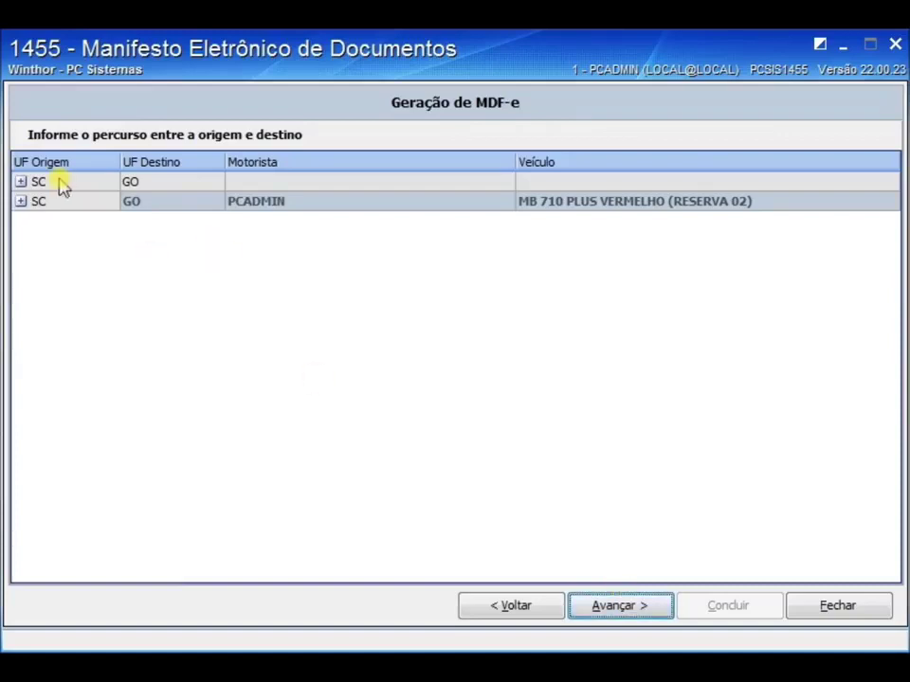
left_click(20, 181)
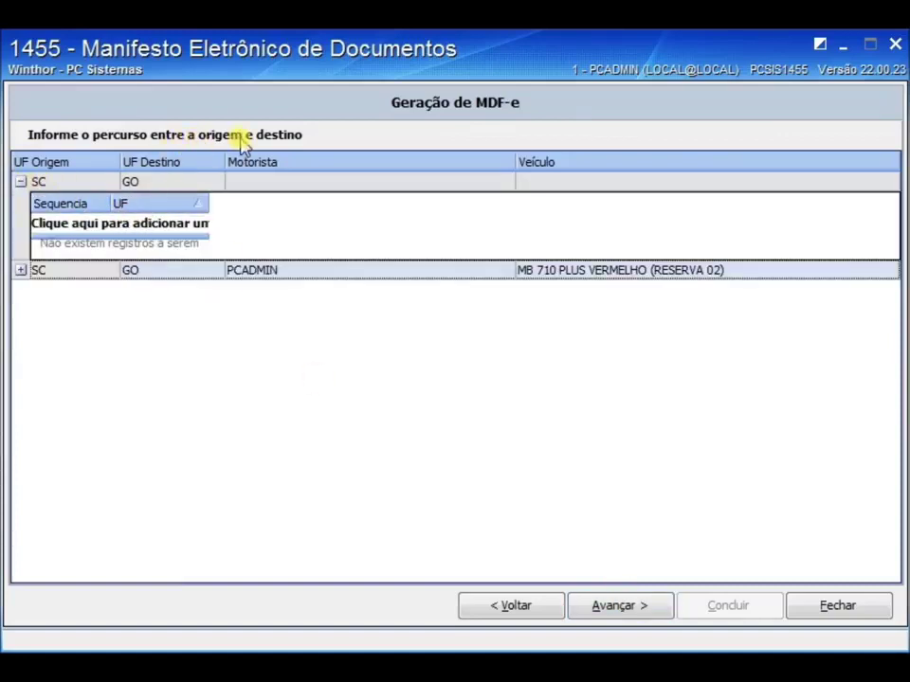
left_click(118, 225)
left_click(196, 225)
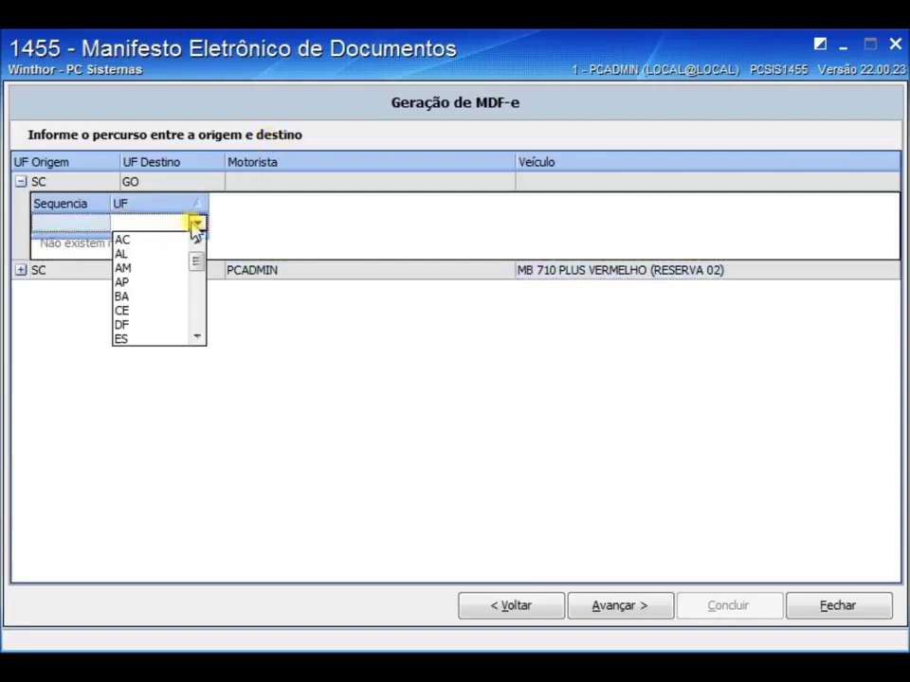
left_click(156, 241)
left_click(89, 228)
type("1")
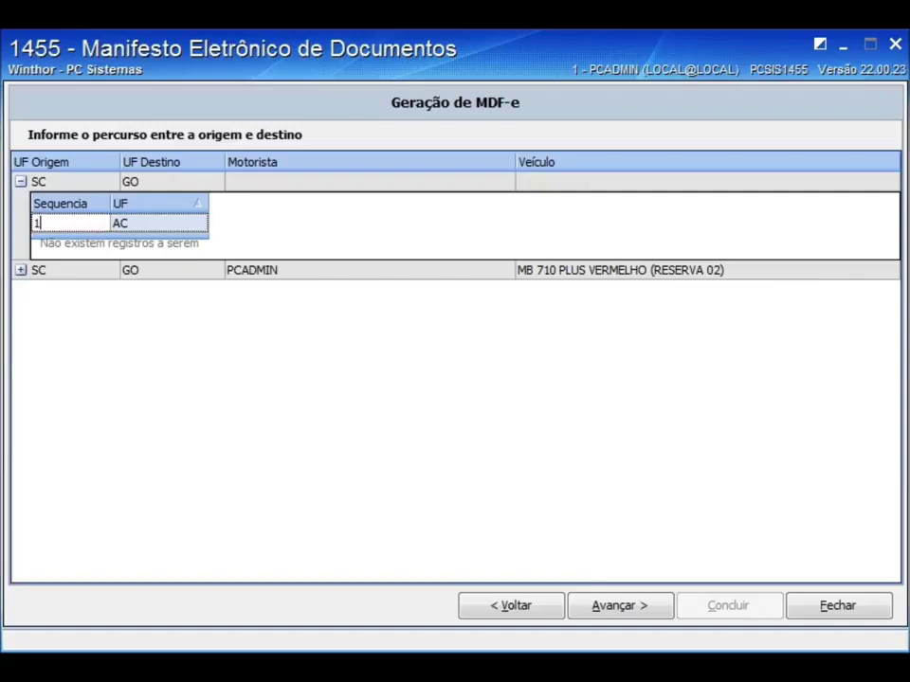
key("Return")
Add AL as sequence 2 of the same route and confirm the generation of the MDF-e documents.
left_click(105, 224)
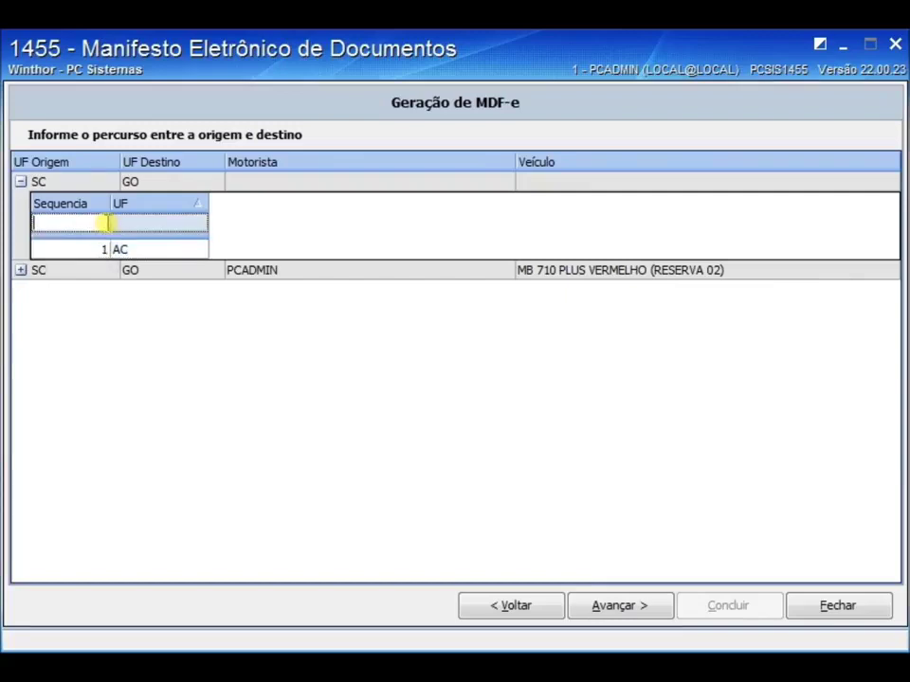
type("2")
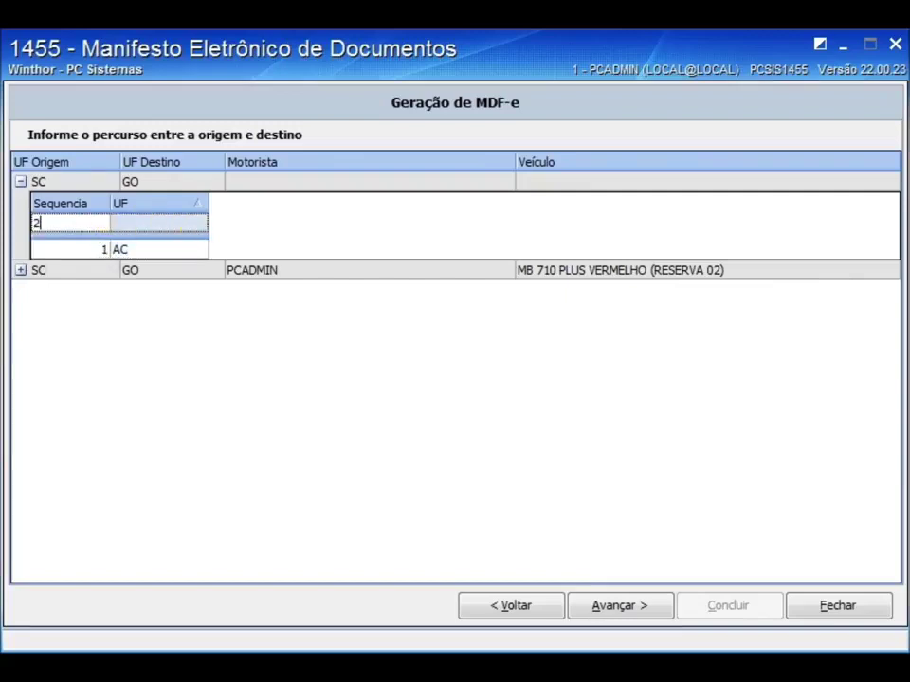
left_click(189, 224)
left_click(197, 223)
left_click(124, 254)
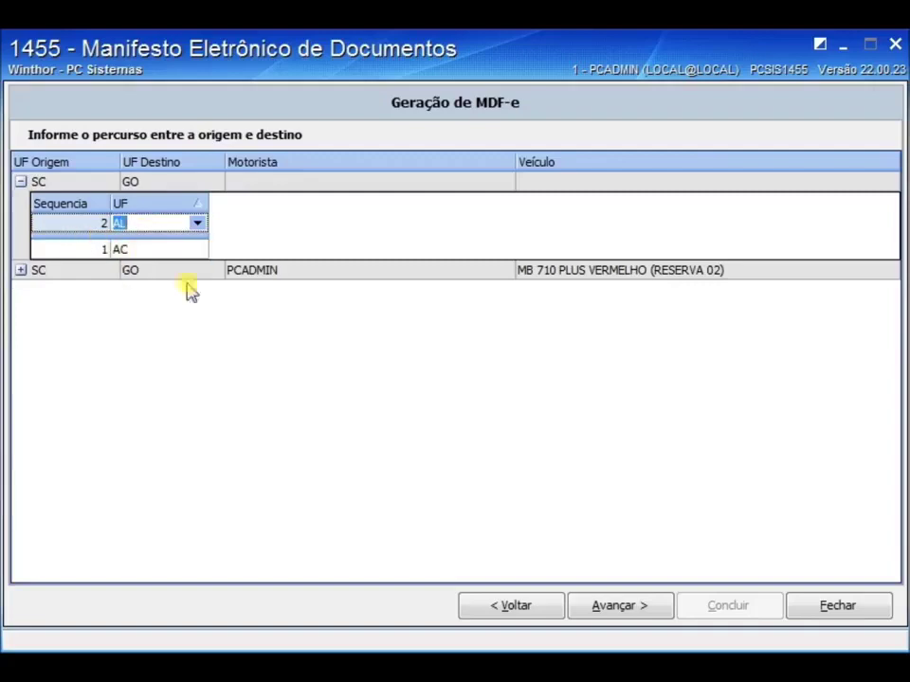
left_click(624, 610)
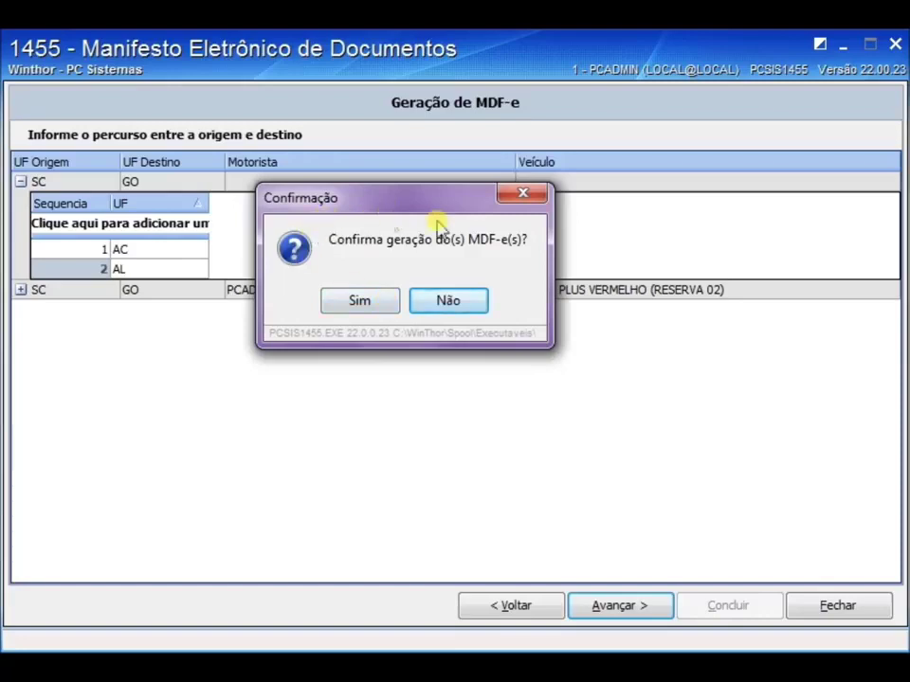
left_click(353, 301)
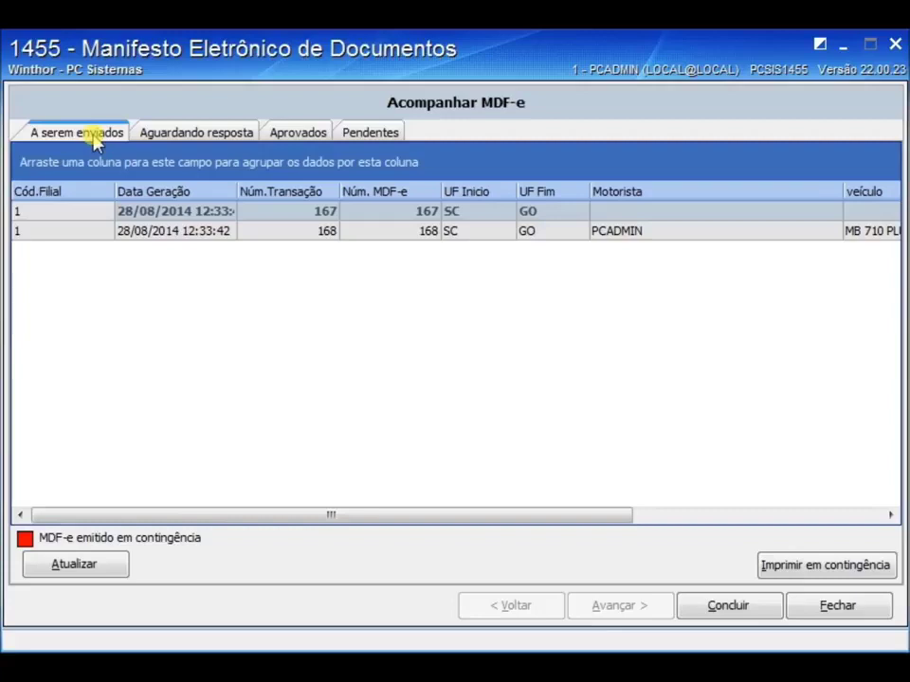
Review the MDF-e documents awaiting a response, approved and pending, refreshing the pending list.
left_click(179, 137)
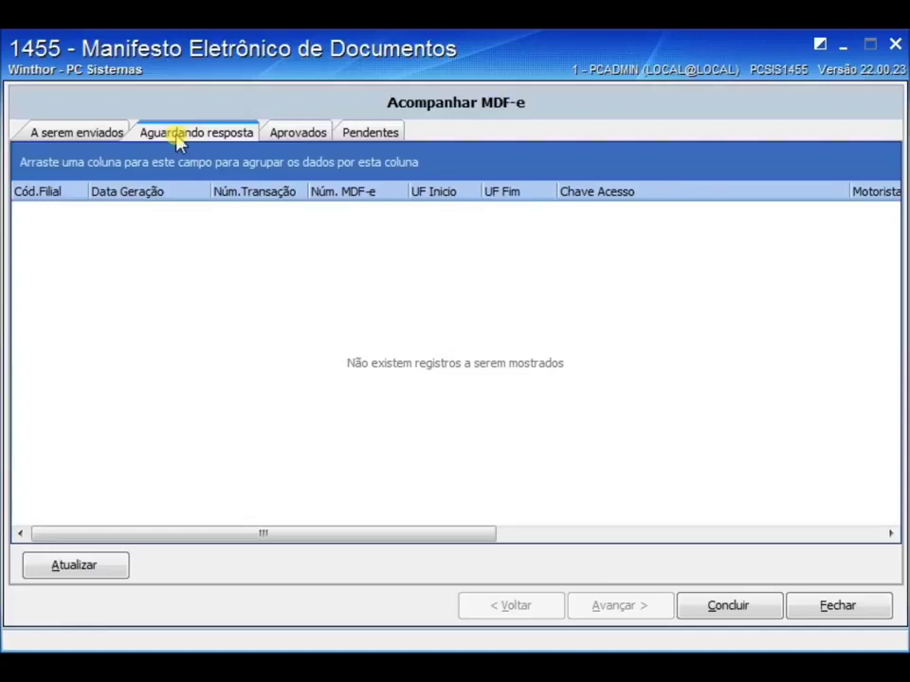
left_click(289, 135)
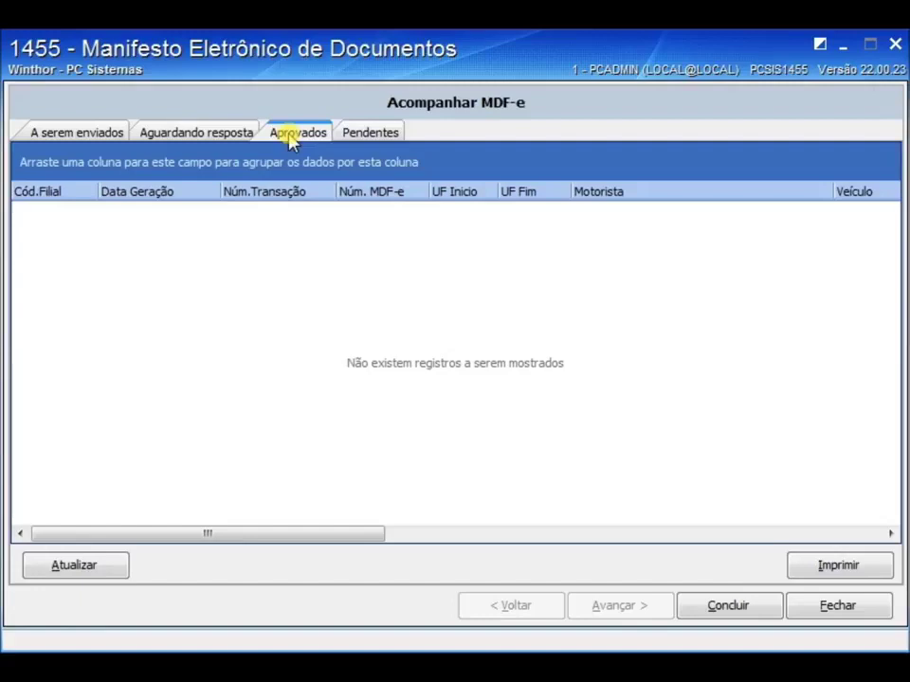
left_click(360, 136)
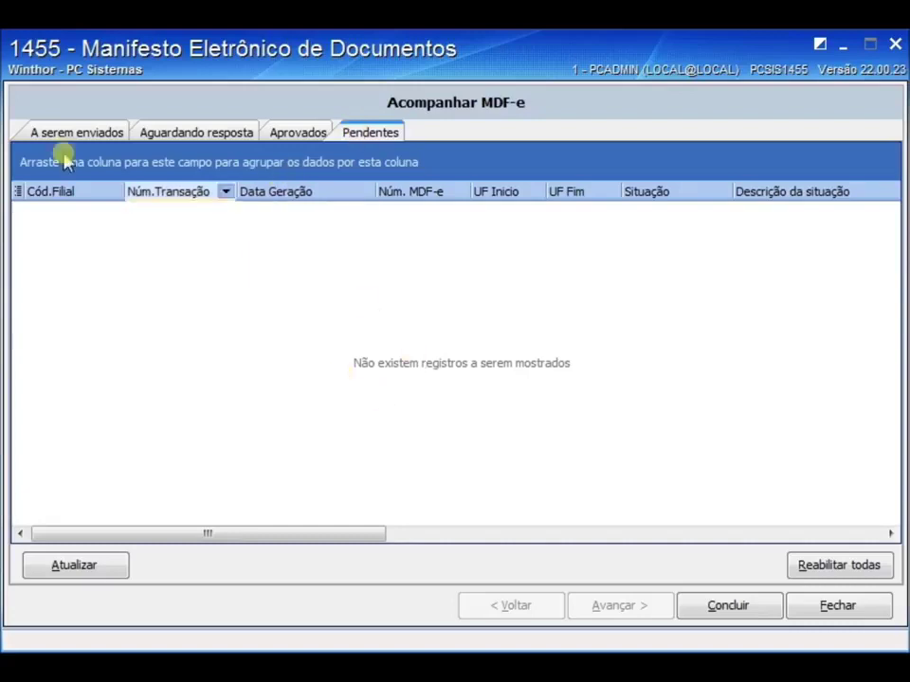
left_click(76, 573)
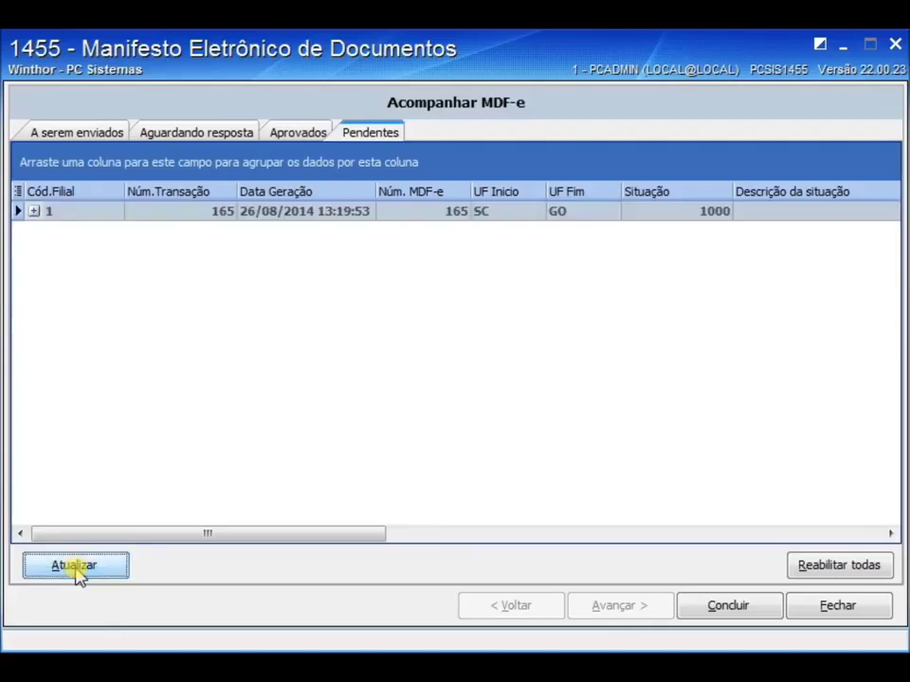